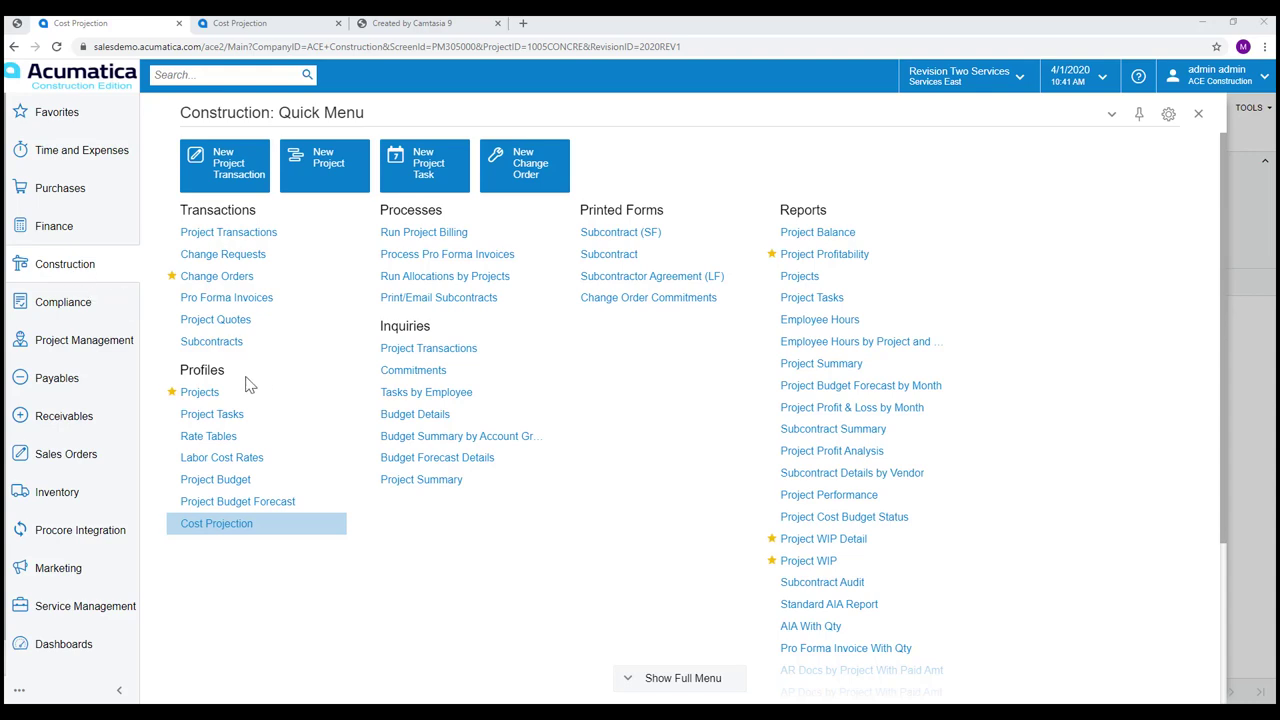
Open the Cost Projection profile and review which project budget lines are selected for the 2020REV1 revision.
{"action": "left_click", "coordinate": [235, 525]}
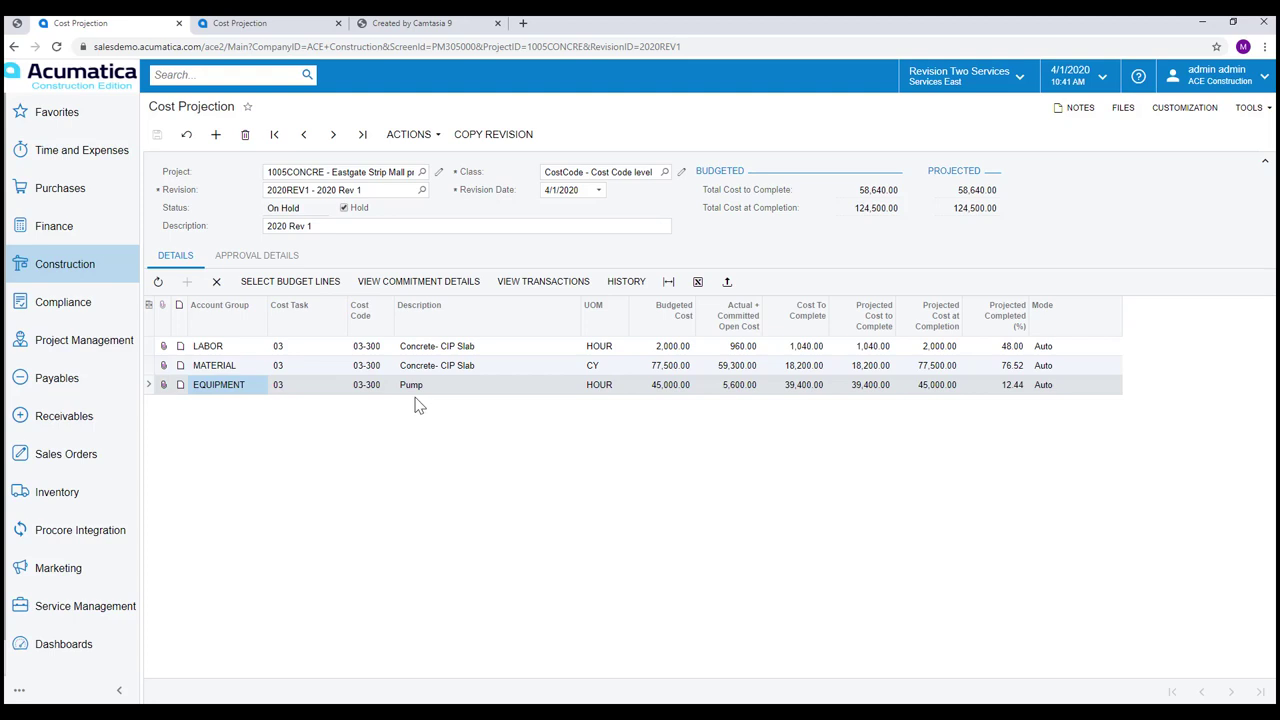
{"action": "left_click", "coordinate": [288, 281]}
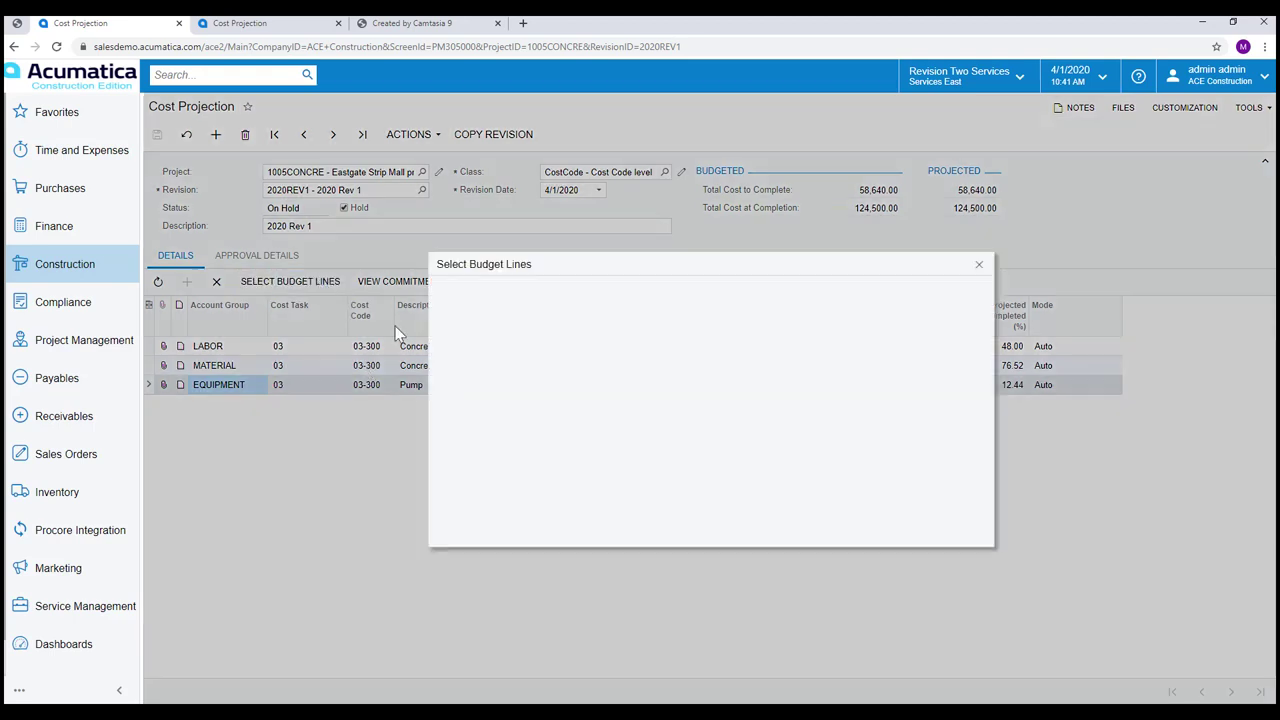
{"action": "scroll", "coordinate": [592, 420], "scroll_direction": "down", "scroll_amount": 3}
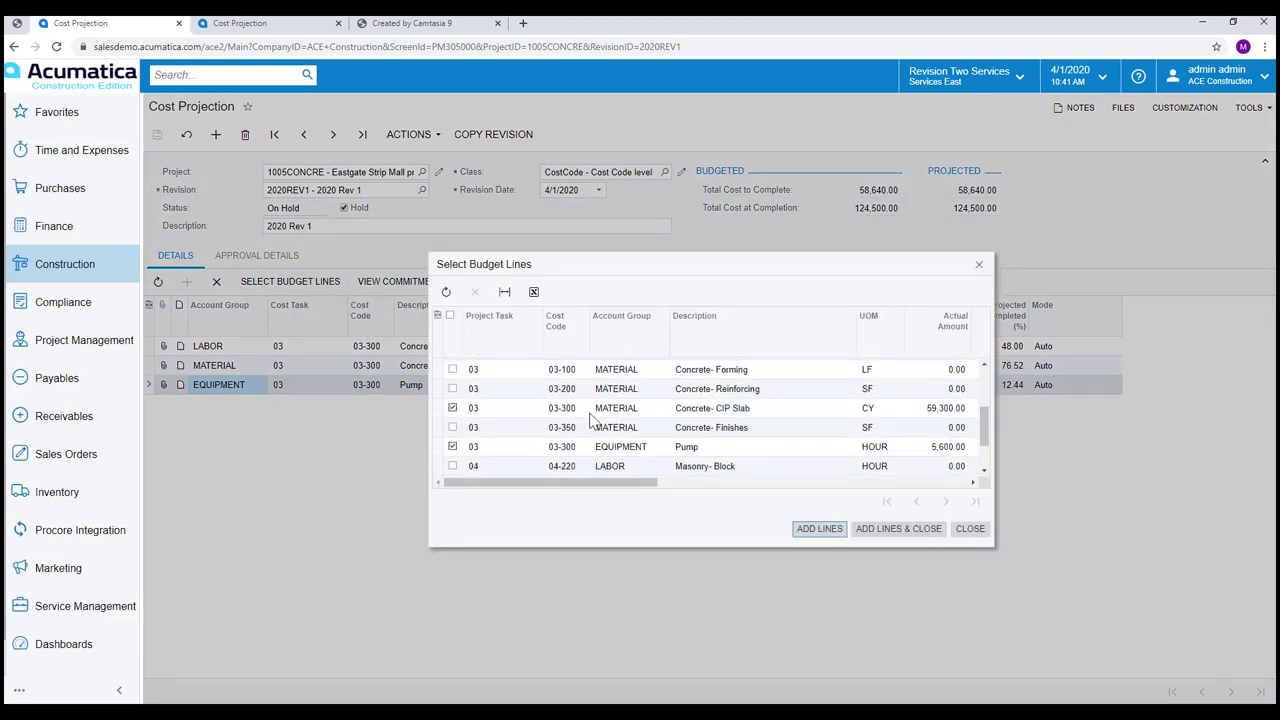
{"action": "scroll", "coordinate": [597, 427], "scroll_direction": "up", "scroll_amount": 3}
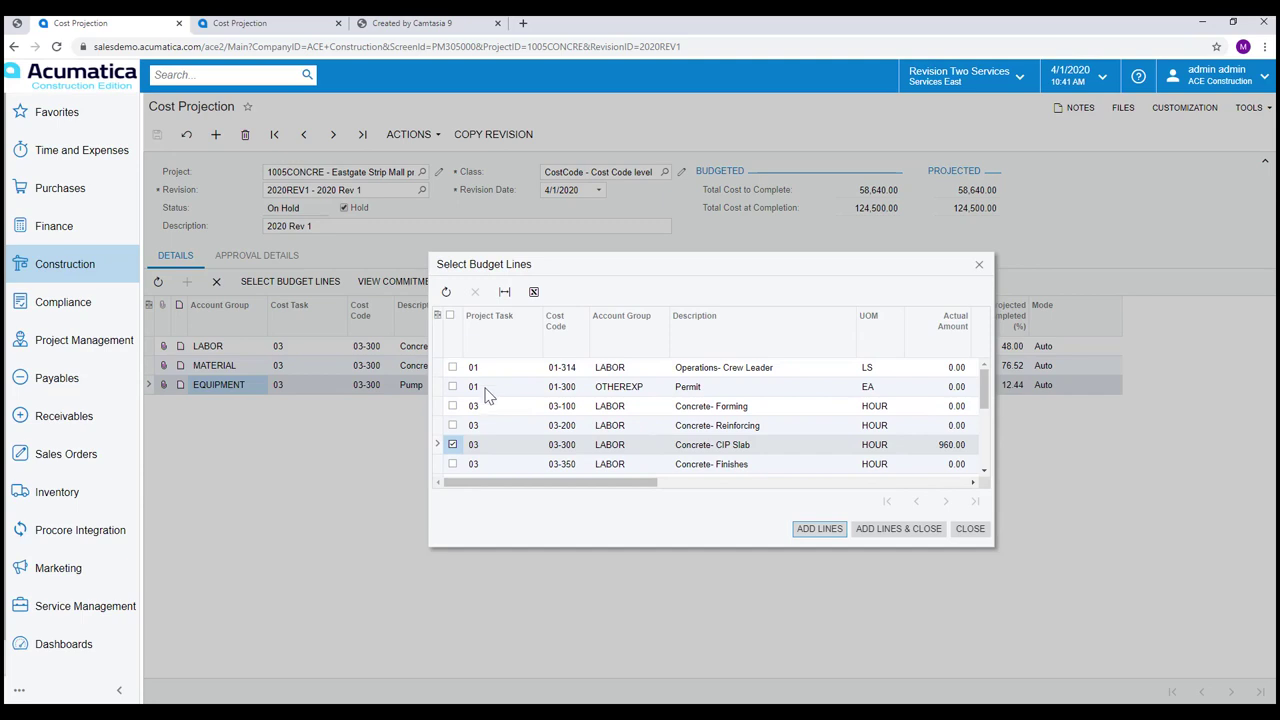
{"action": "left_click", "coordinate": [640, 350]}
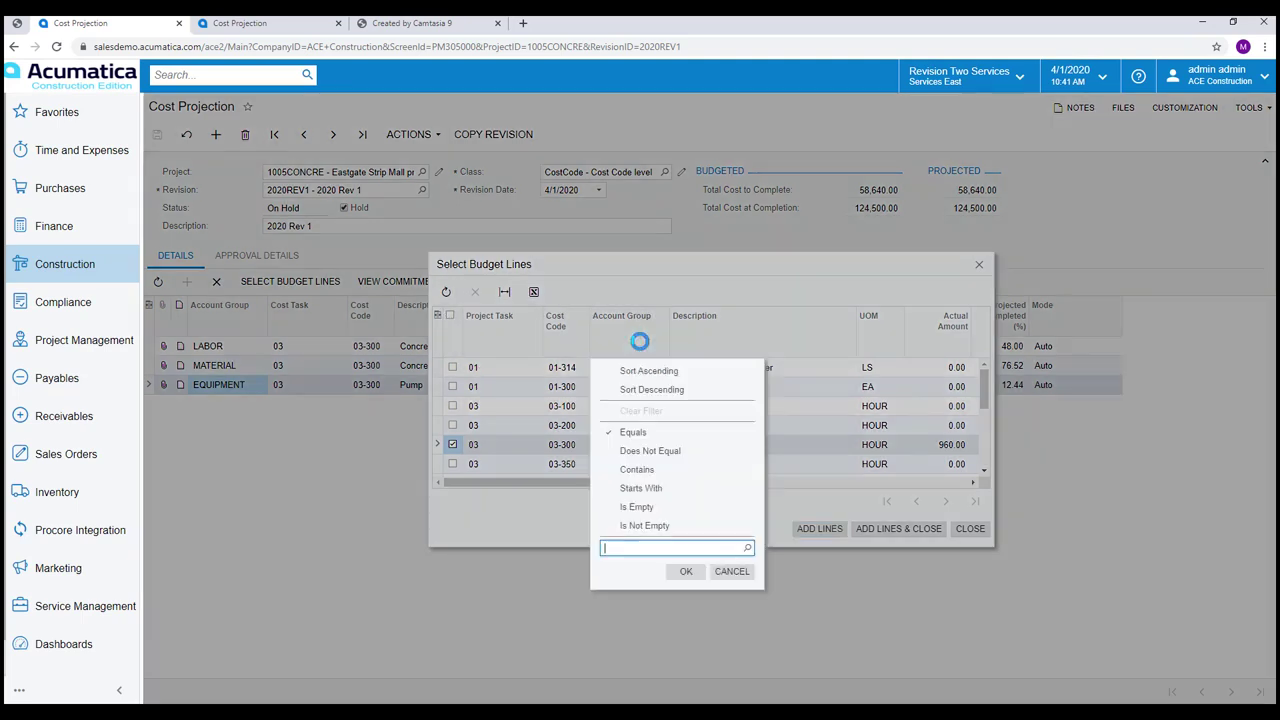
{"action": "left_click", "coordinate": [733, 572]}
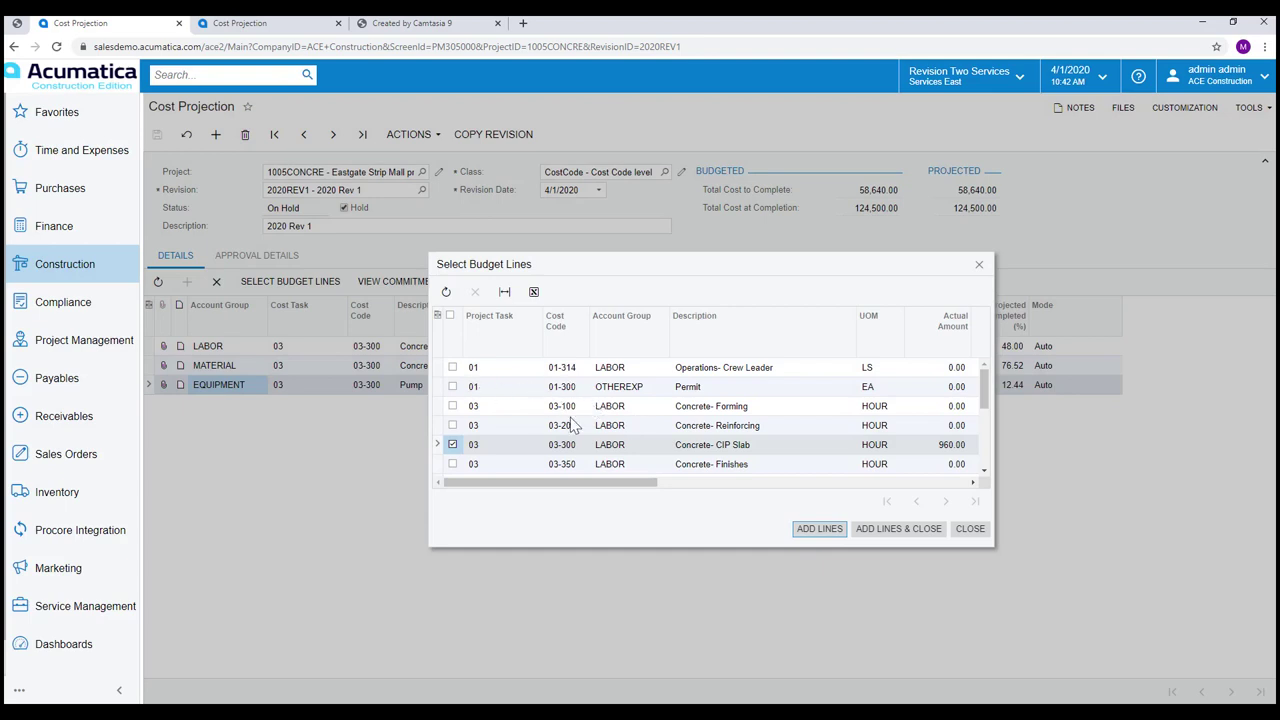
{"action": "left_click", "coordinate": [968, 530]}
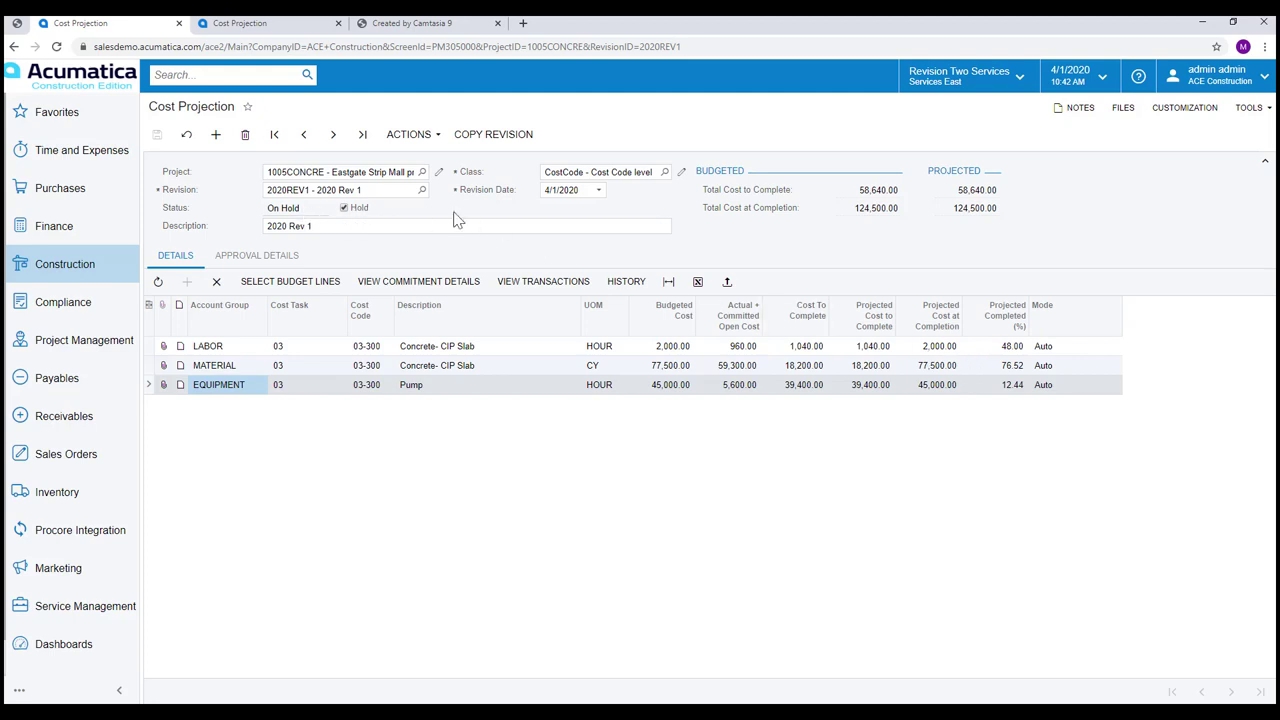
{"action": "left_click", "coordinate": [866, 366]}
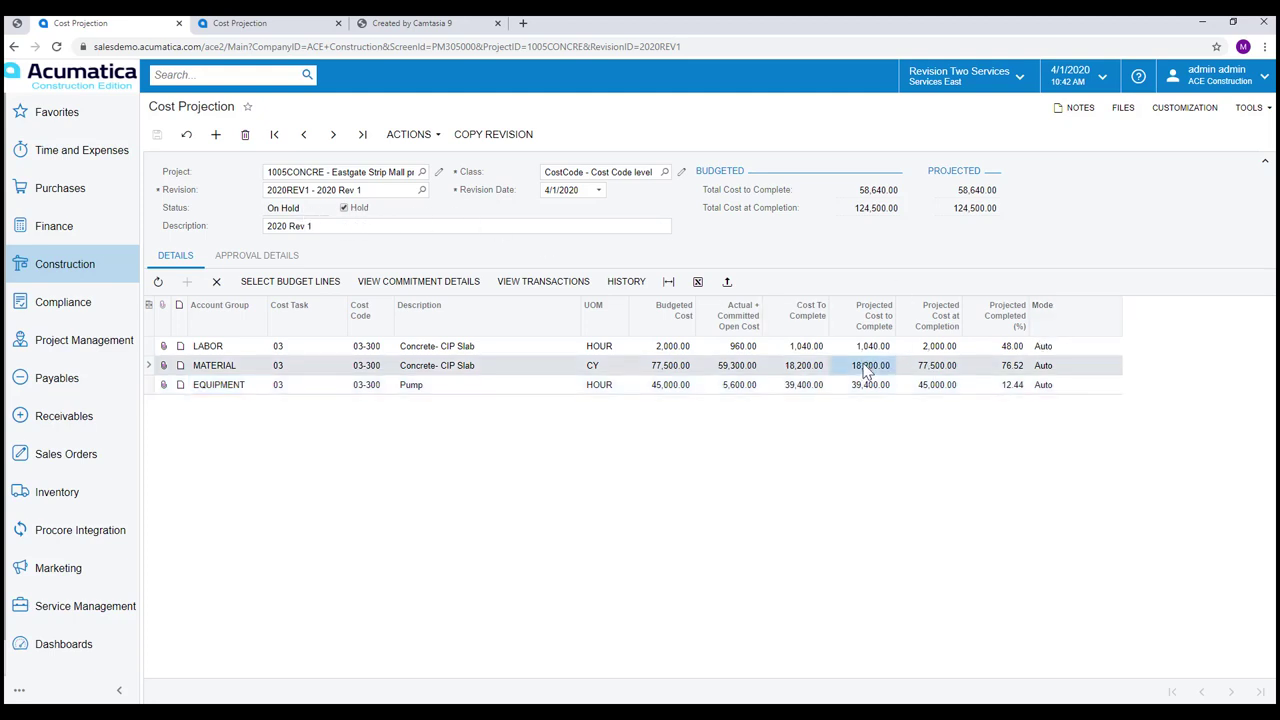
{"action": "left_click", "coordinate": [866, 366]}
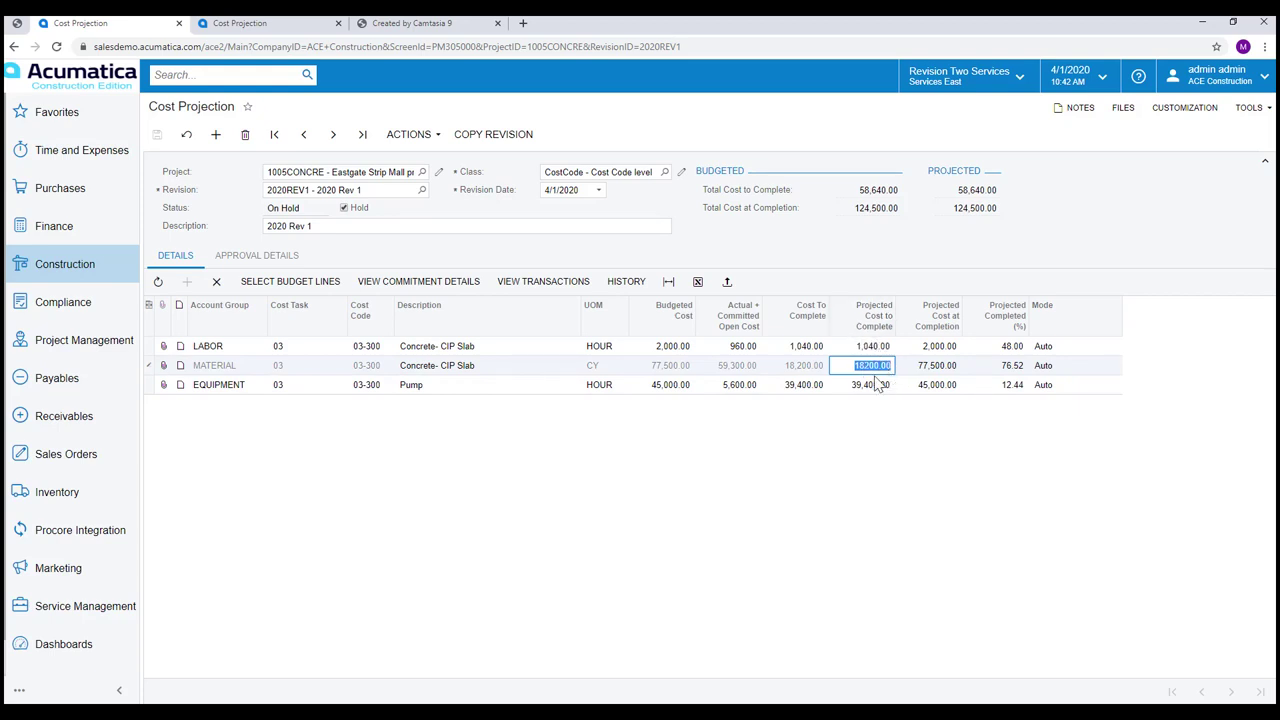
{"action": "left_click", "coordinate": [944, 366]}
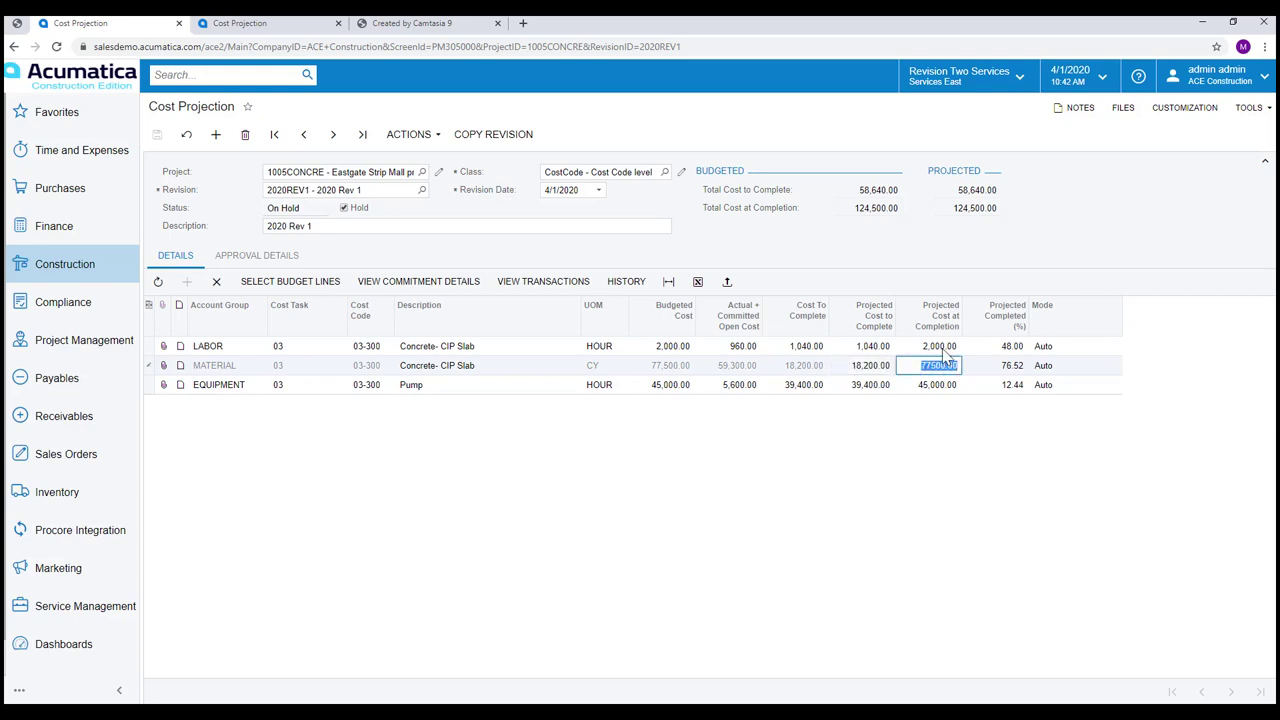
{"action": "left_click", "coordinate": [943, 347]}
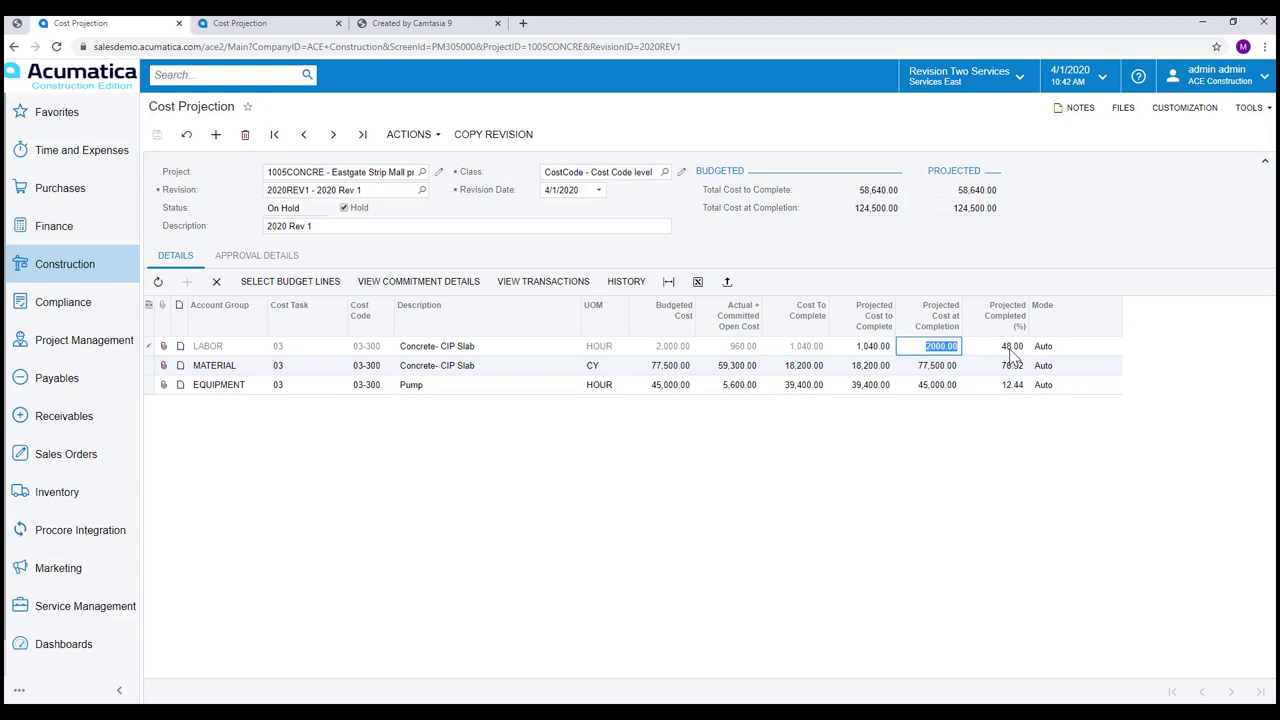
{"action": "left_click", "coordinate": [1016, 435]}
Set the projected completed percentage to 50 for the Labor CIP slab line and 20 for the Equipment pump line.
{"action": "left_click", "coordinate": [1010, 348]}
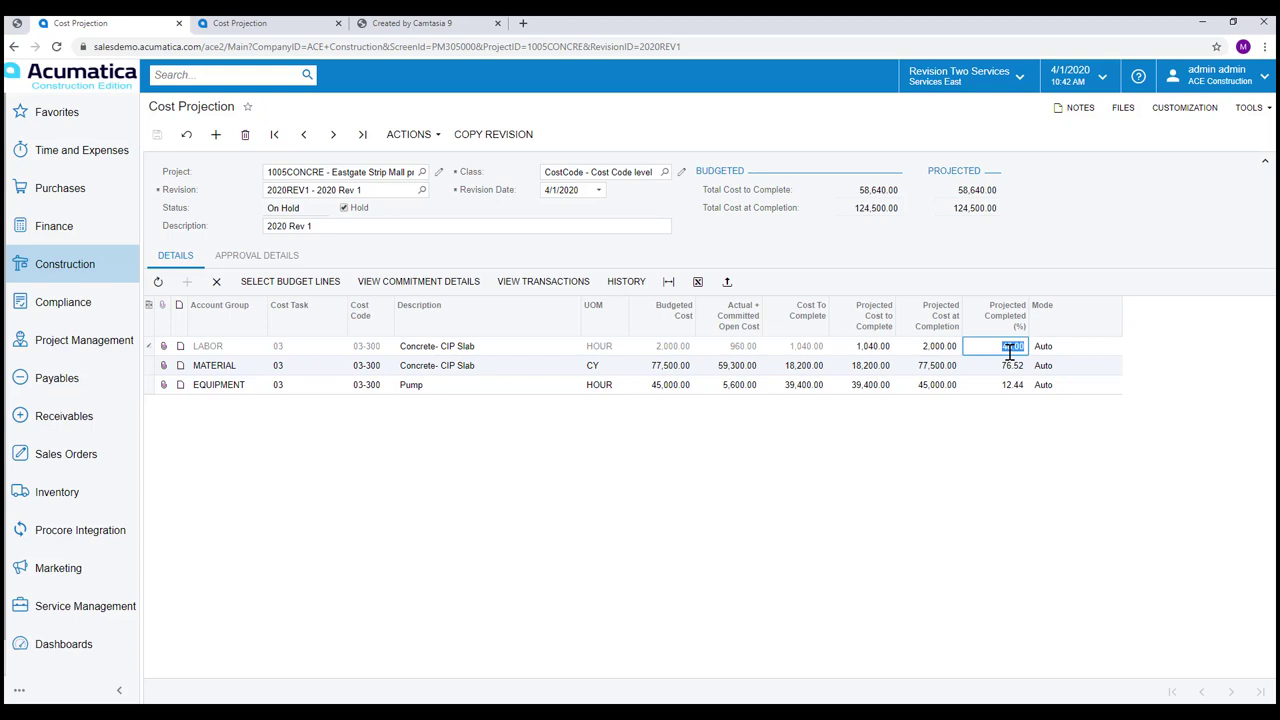
{"action": "type", "text": "50"}
{"action": "key", "text": "Tab"}
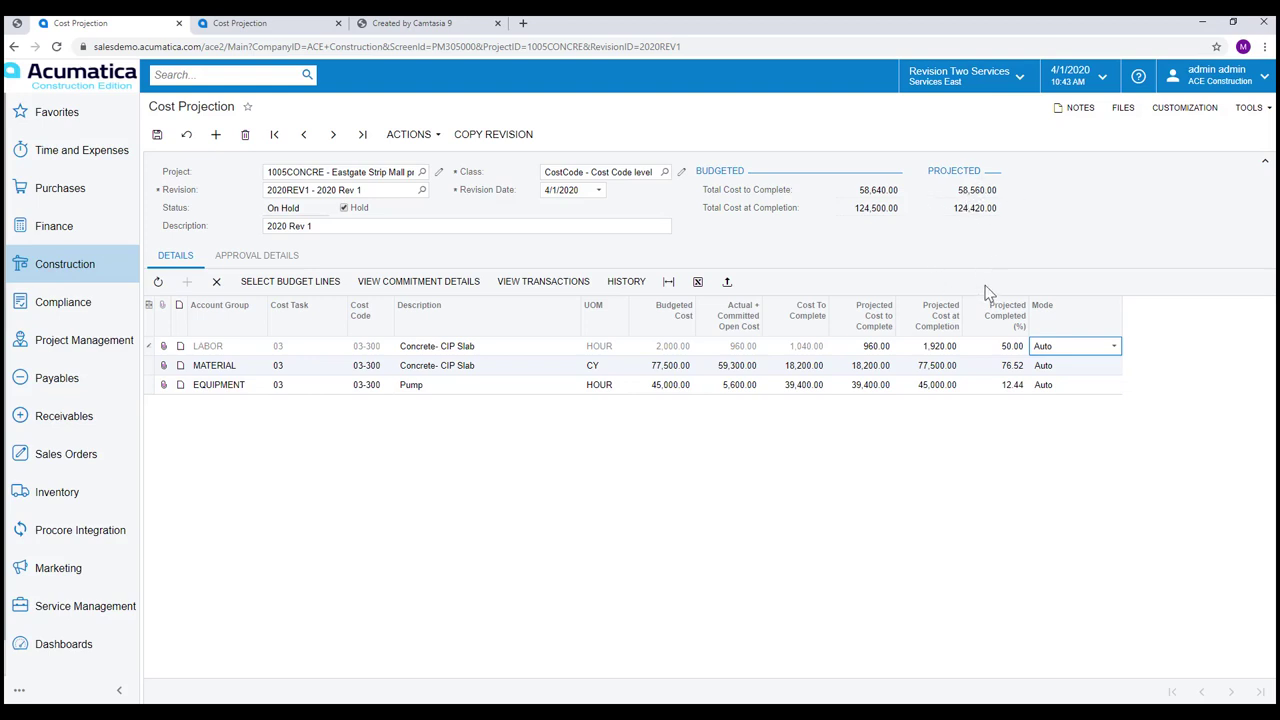
{"action": "left_click", "coordinate": [1010, 390]}
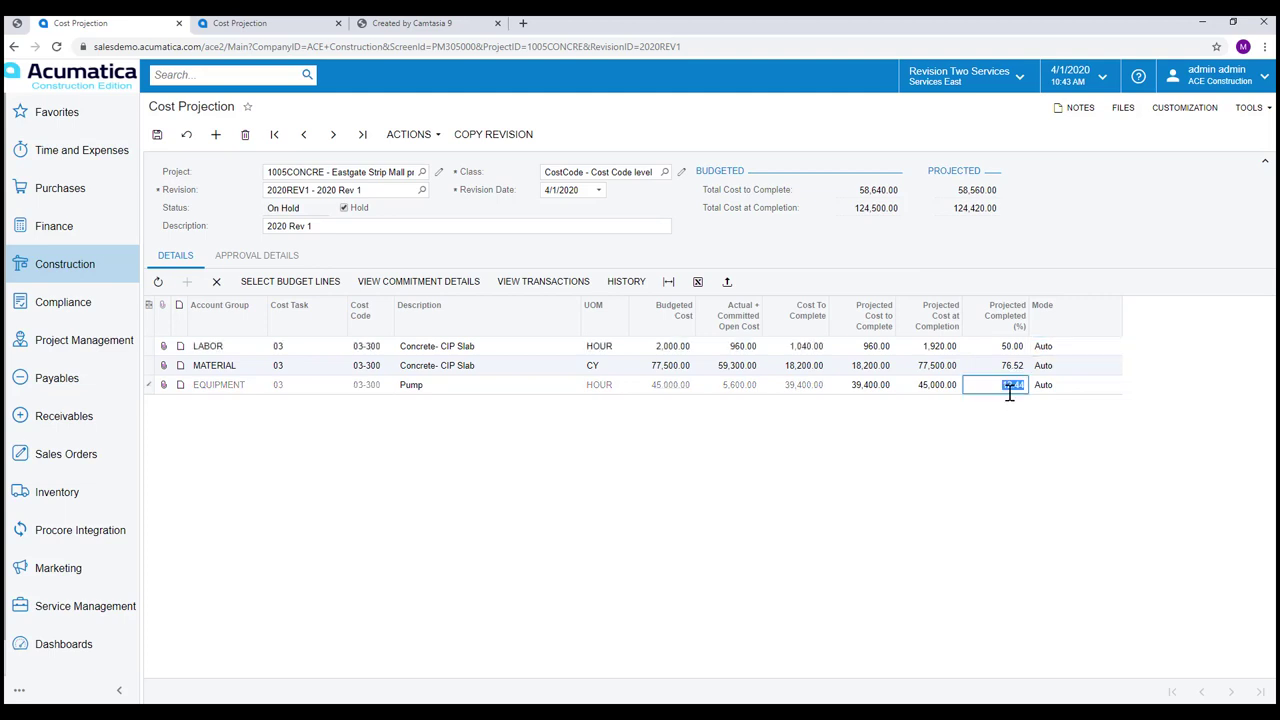
{"action": "type", "text": "20"}
{"action": "key", "text": "Tab"}
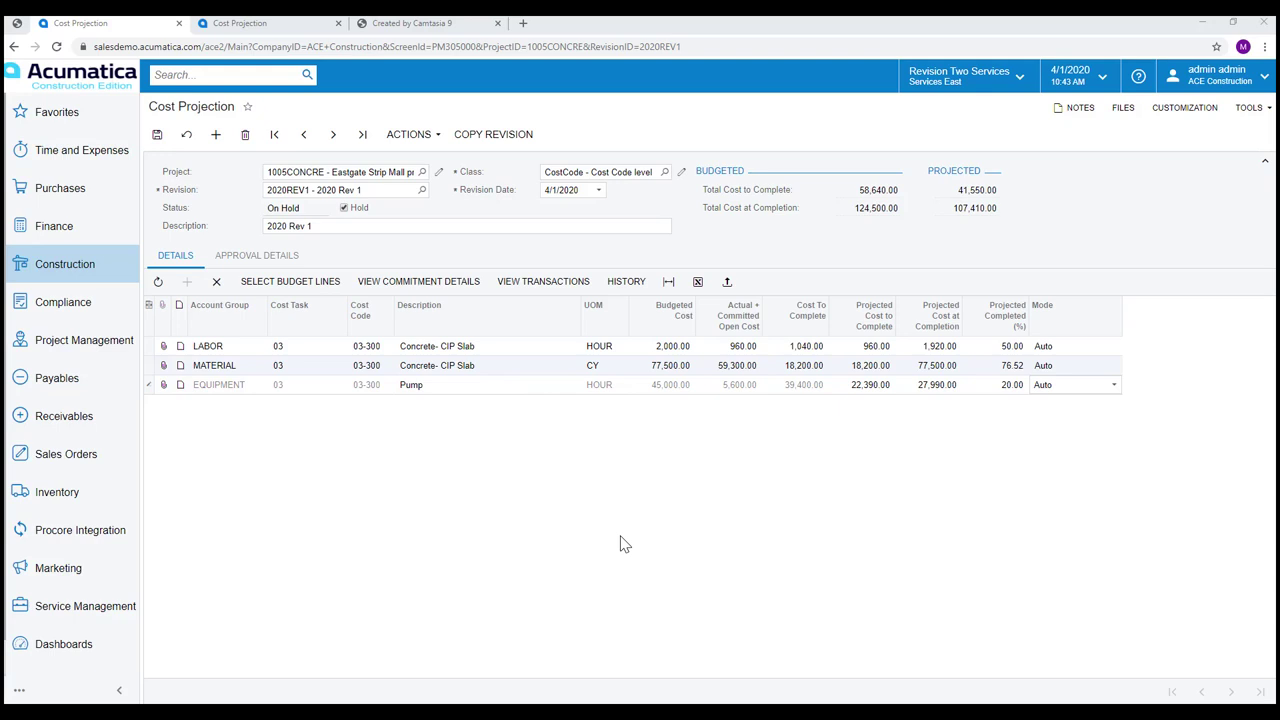
Take the 2020REV1 cost projection revision off hold and release it.
{"action": "left_click", "coordinate": [418, 284]}
{"action": "left_click", "coordinate": [344, 208]}
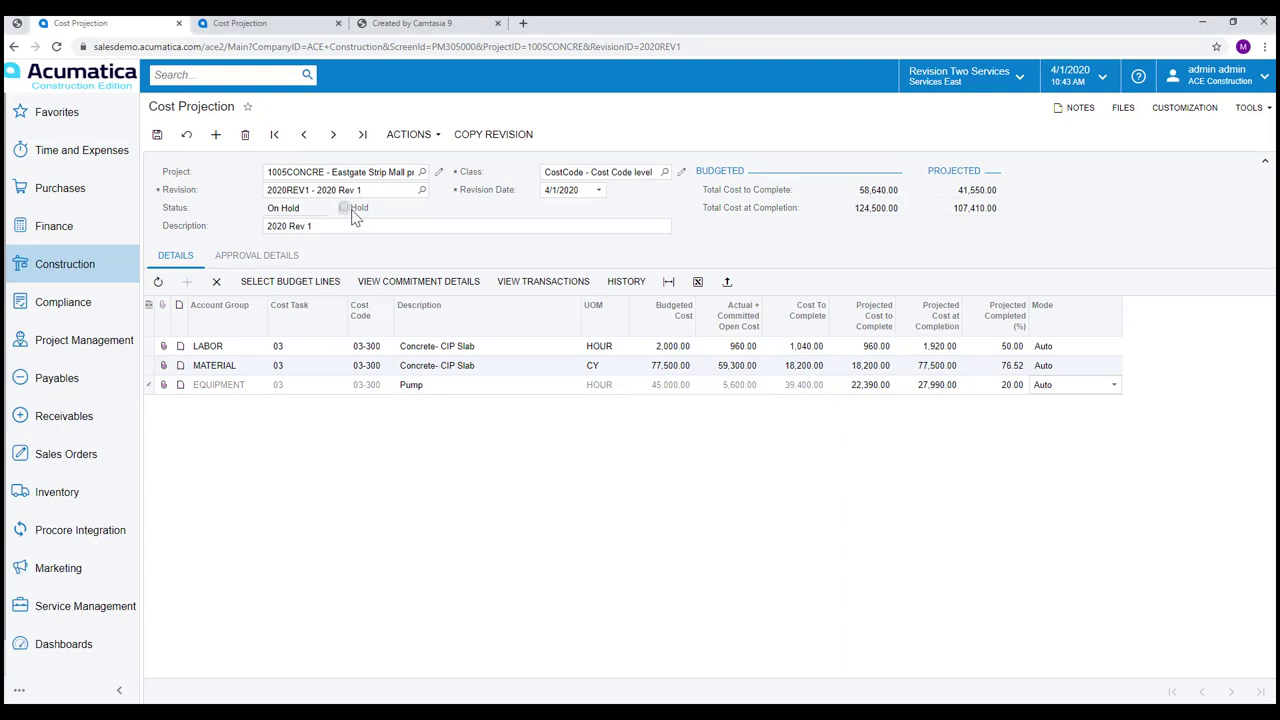
{"action": "left_click", "coordinate": [429, 140]}
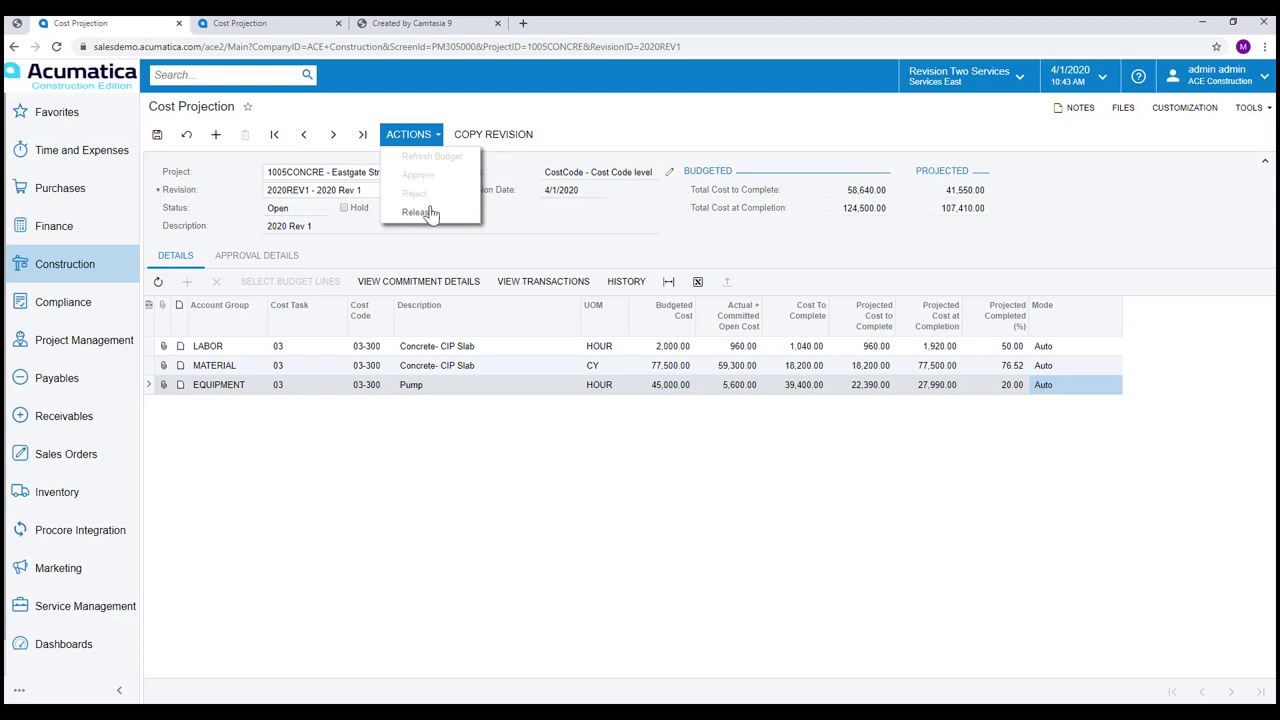
{"action": "left_click", "coordinate": [420, 212]}
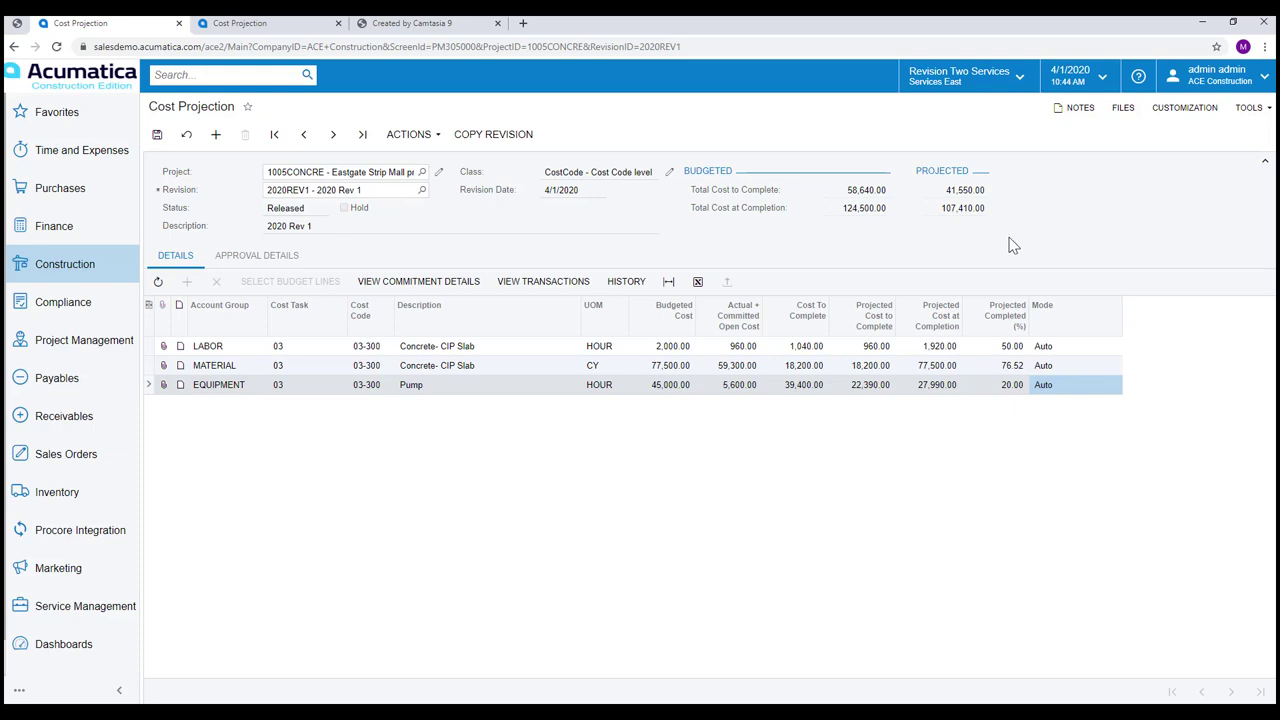
Run the Construction Bonding Report for project 1005CONCRE using cost projections, and examine its cost-to-complete and cost-at-complete columns.
{"action": "left_click", "coordinate": [80, 275]}
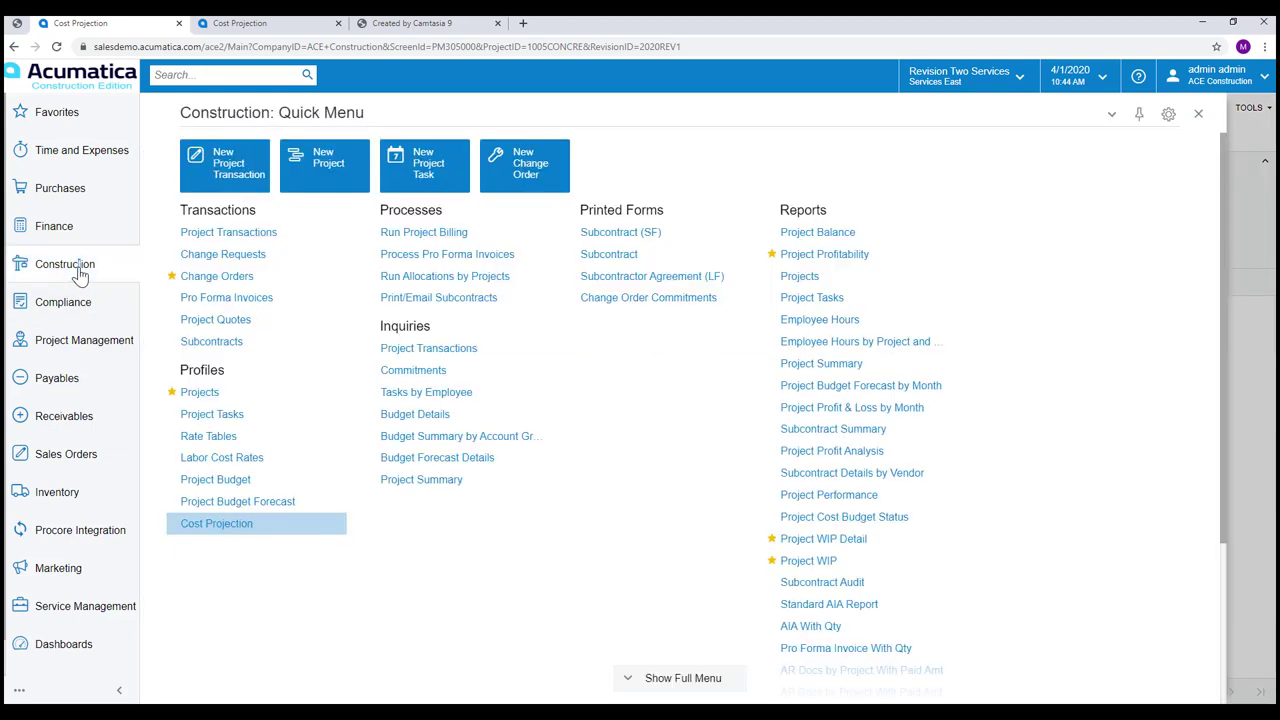
{"action": "scroll", "coordinate": [871, 400], "scroll_direction": "down", "scroll_amount": 3}
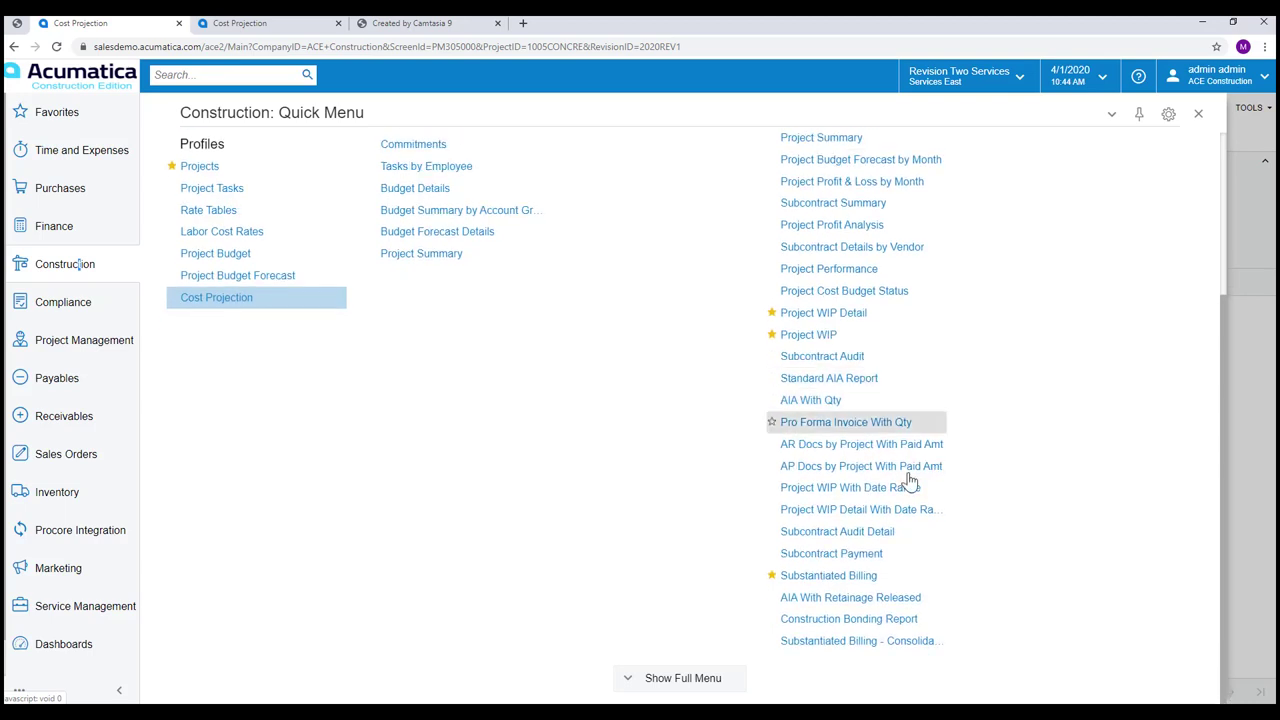
{"action": "left_click", "coordinate": [896, 622]}
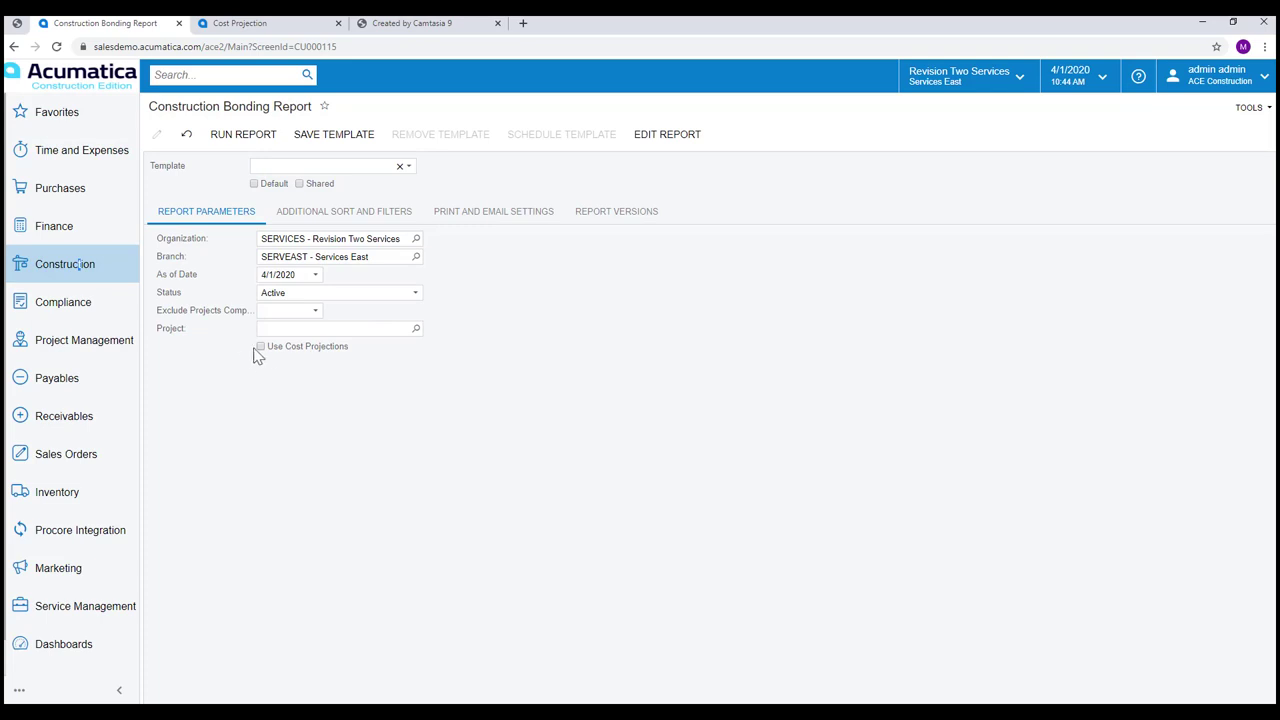
{"action": "left_click", "coordinate": [416, 329]}
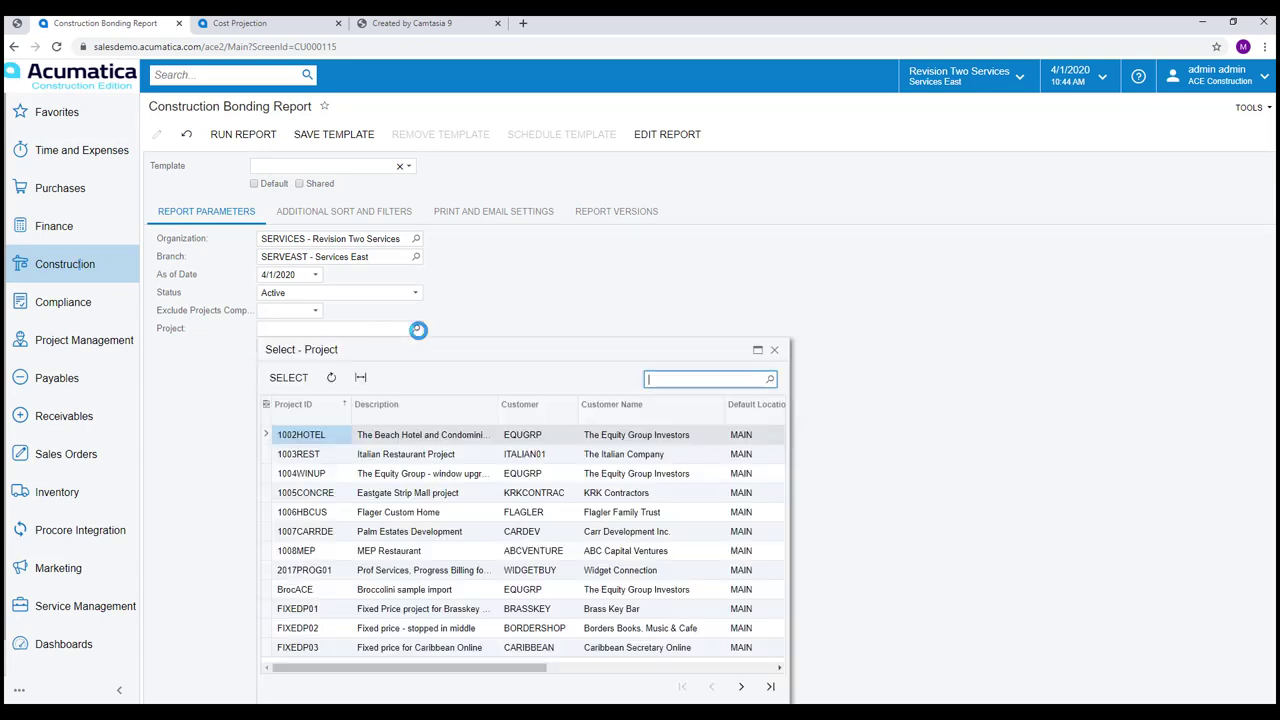
{"action": "double_click", "coordinate": [433, 500]}
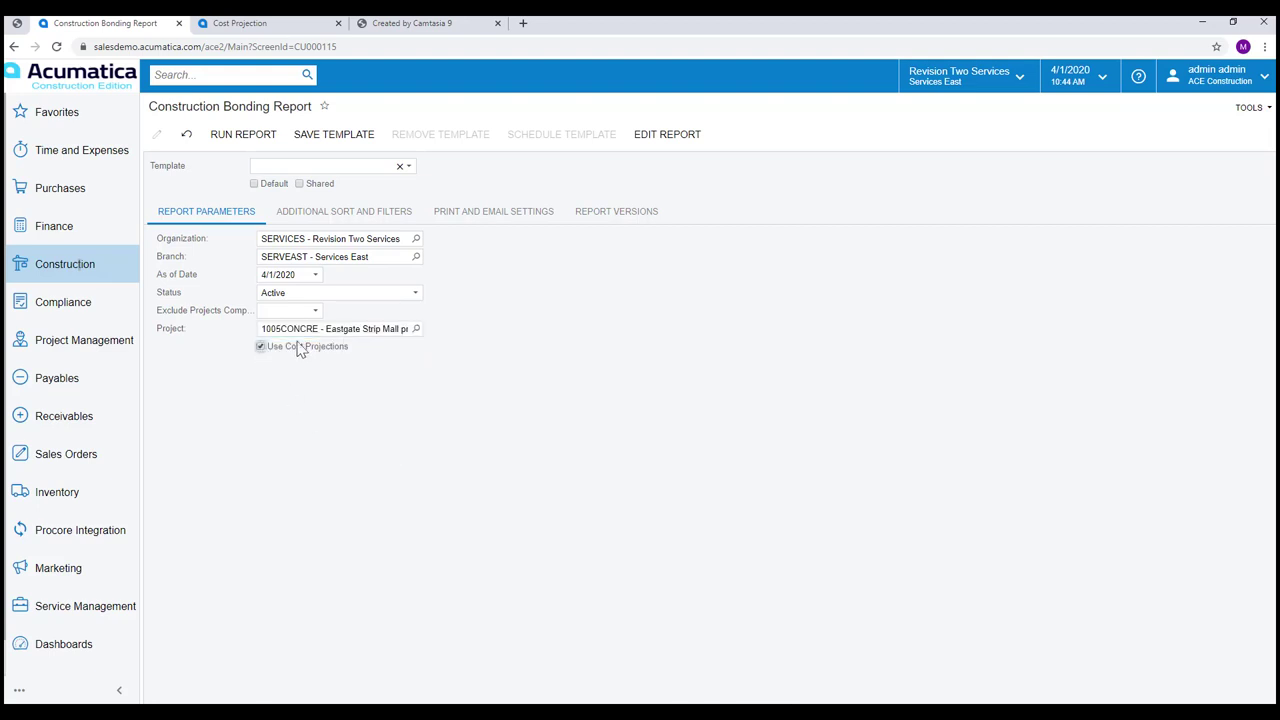
{"action": "left_click", "coordinate": [258, 134]}
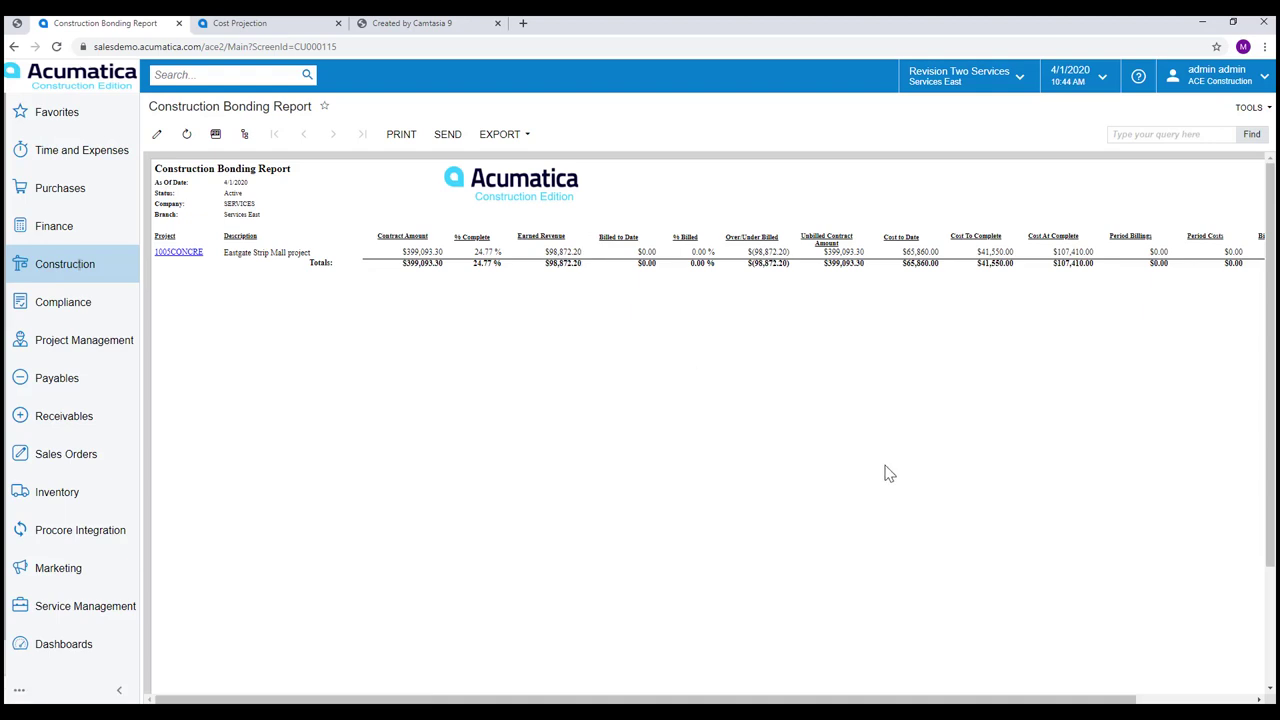
{"action": "key", "text": "ctrl+plus"}
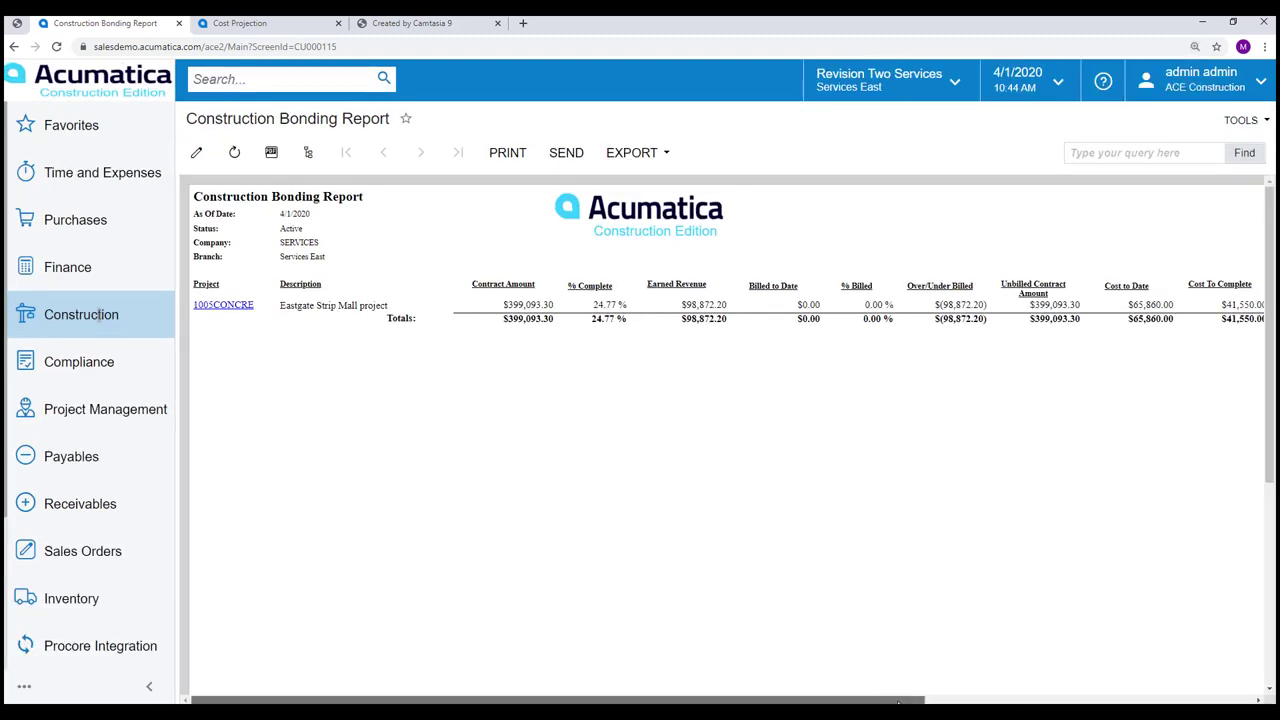
{"action": "left_click_drag", "start_coordinate": [886, 697], "coordinate": [1032, 698]}
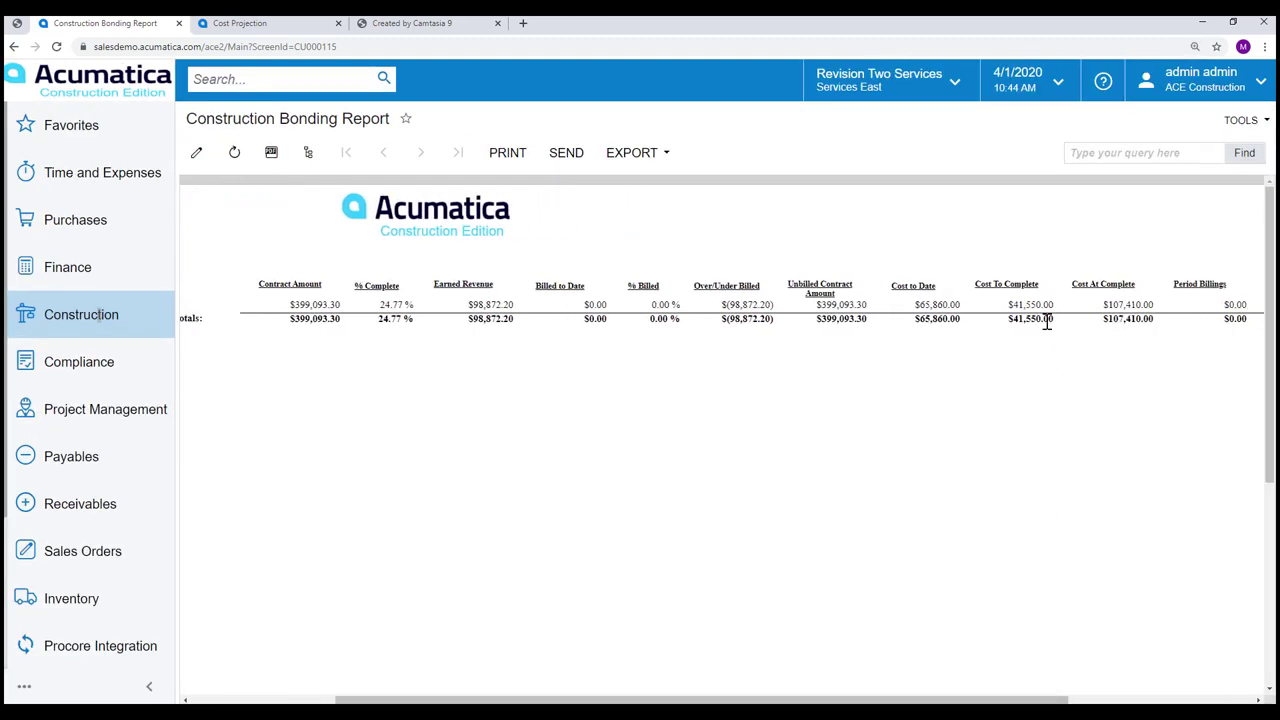